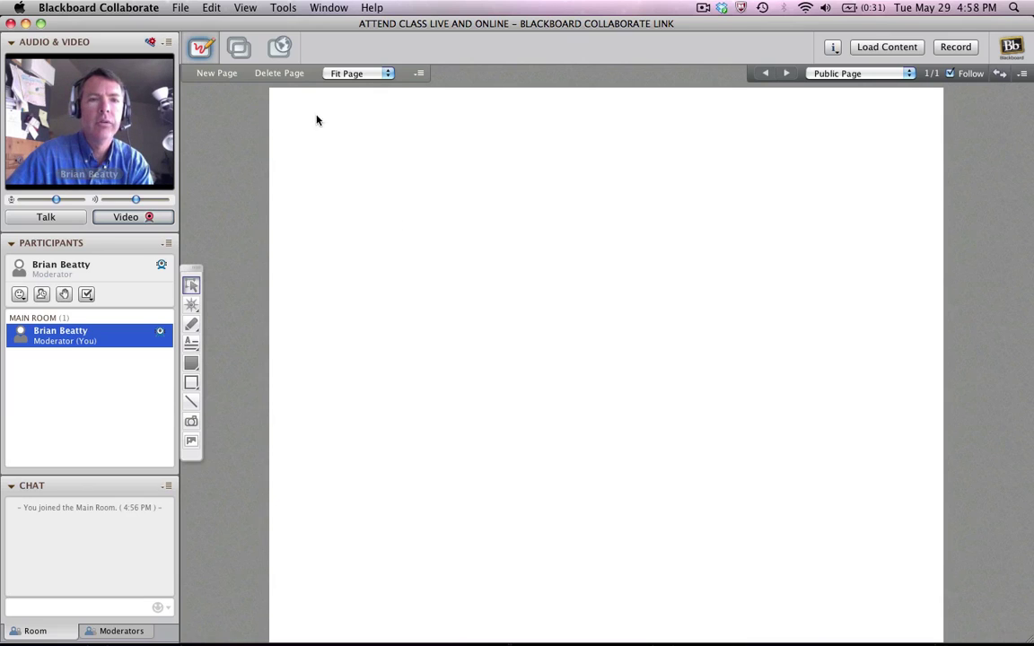
- Copy the guest join link from the Invite New Participant dialog to the clipboard
{"action": "left_click", "coordinate": [282, 9]}
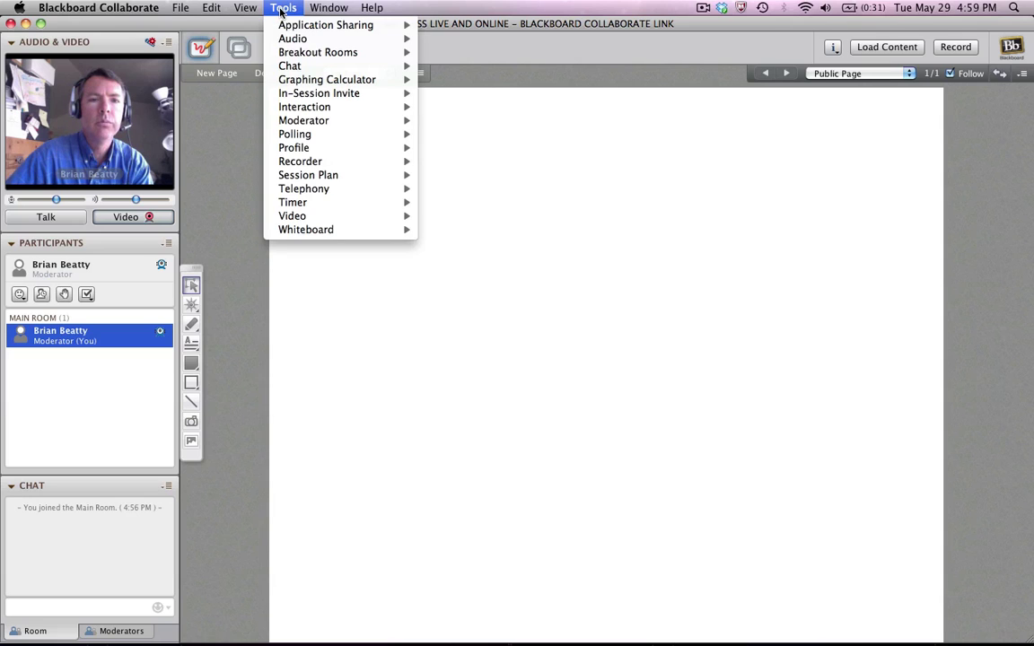
{"action": "mouse_move", "coordinate": [296, 93]}
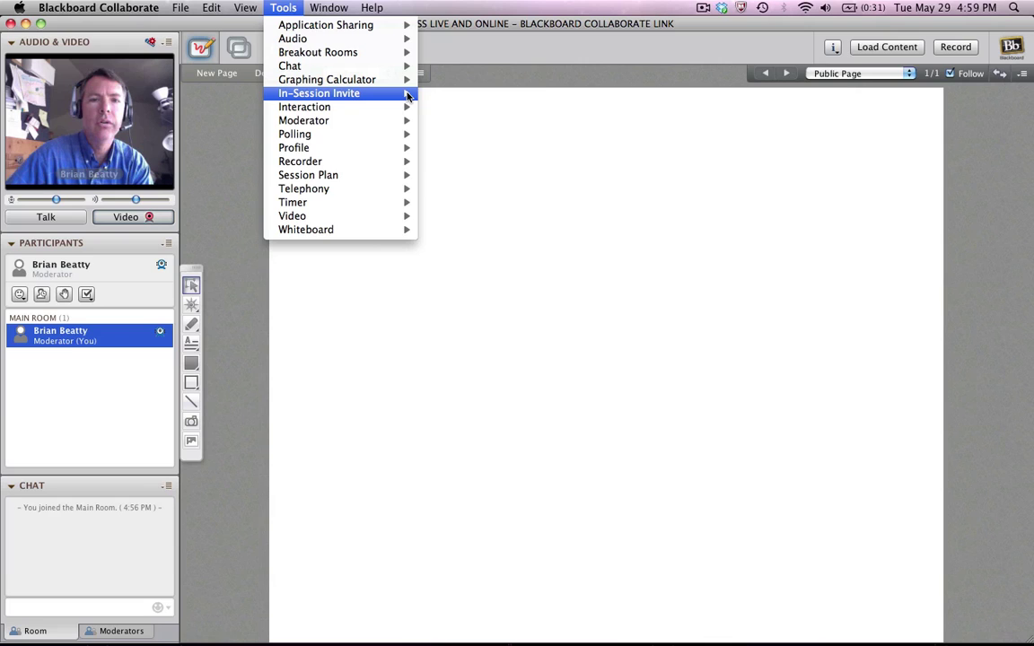
{"action": "left_click", "coordinate": [452, 95]}
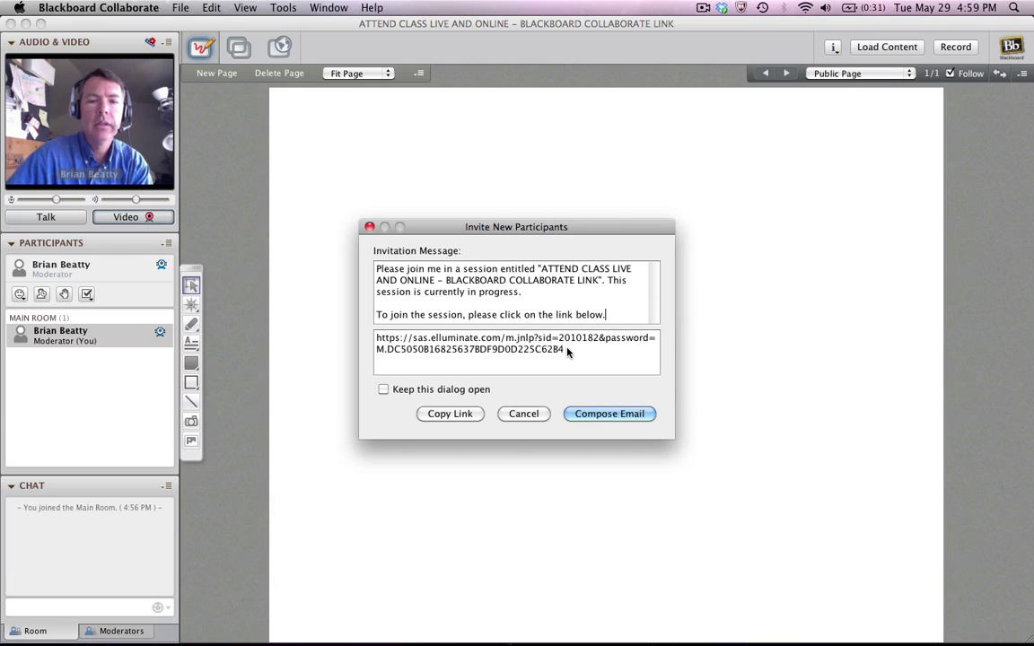
{"action": "left_click_drag", "start_coordinate": [564, 349], "coordinate": [376, 339]}
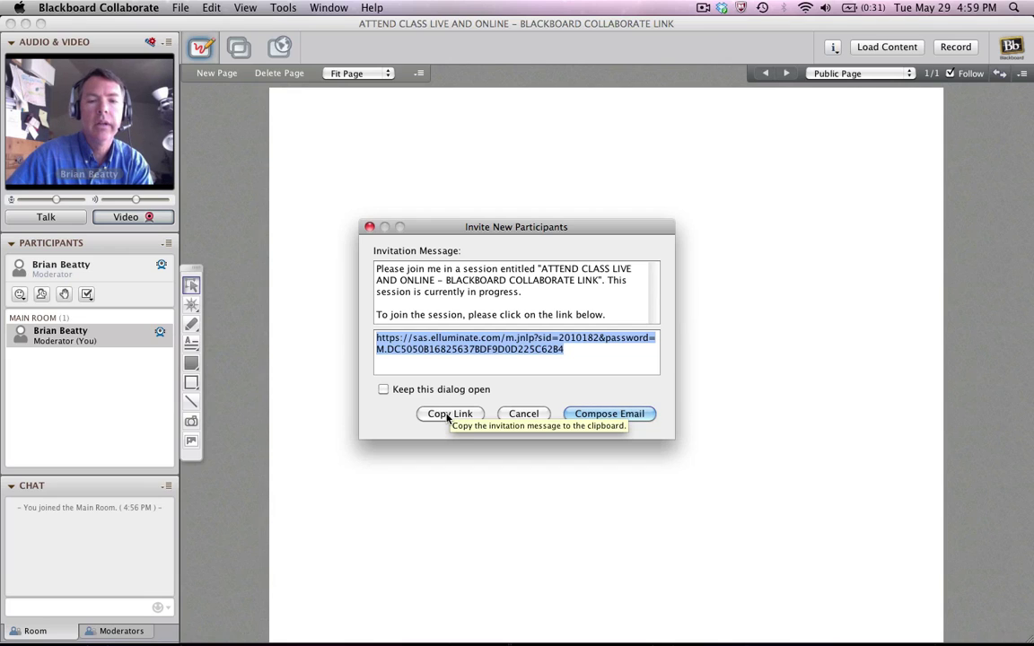
{"action": "left_click", "coordinate": [447, 415]}
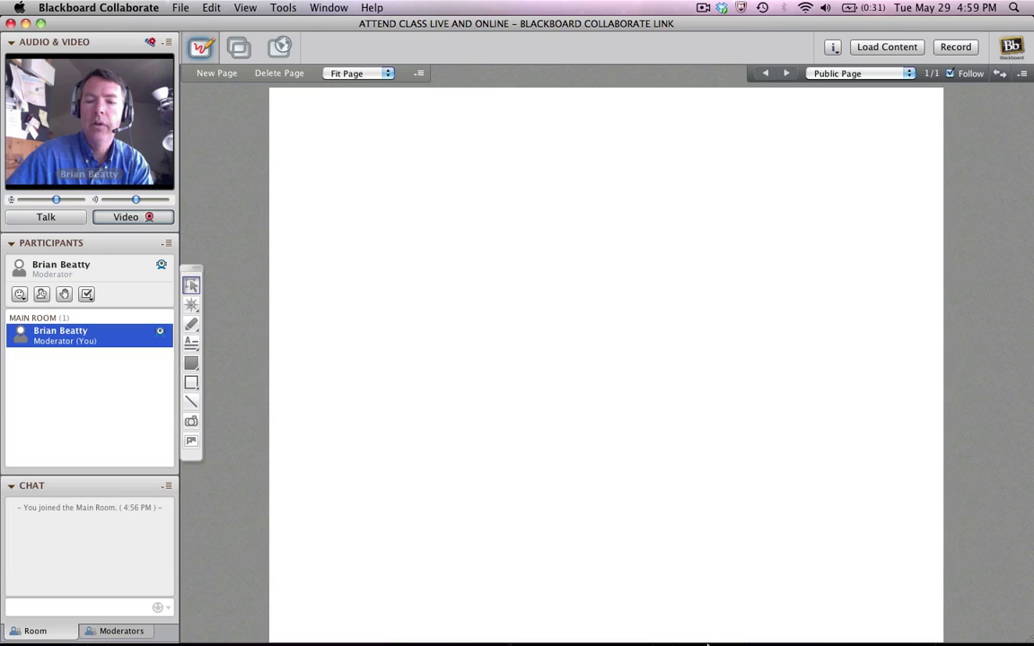
- Start a new Outlook Web App email to the participant's Gmail address with subject 'link'
{"action": "mouse_move", "coordinate": [823, 640]}
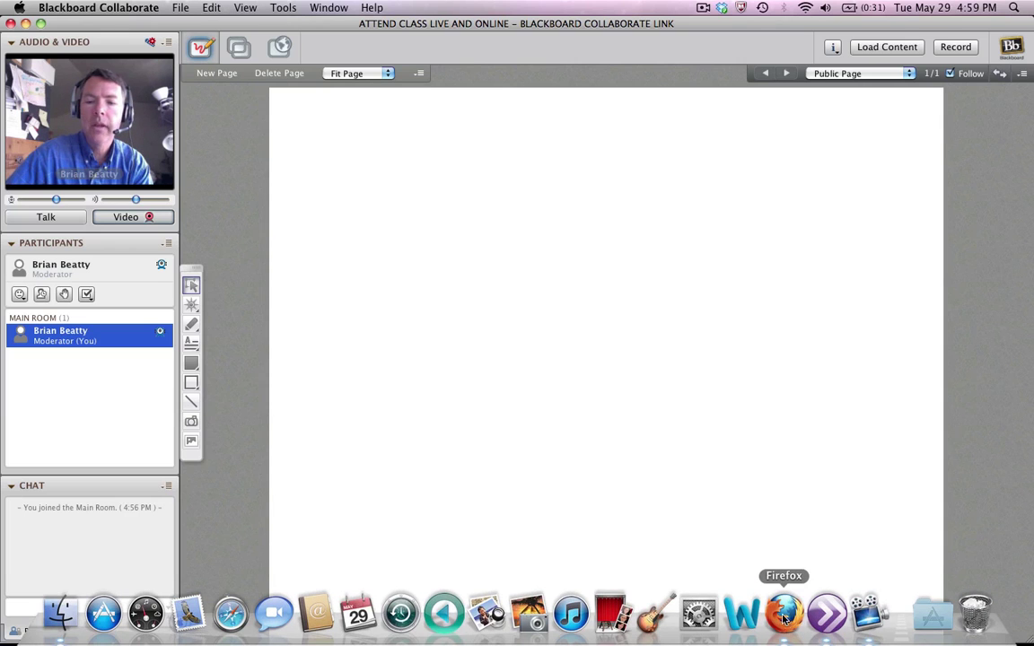
{"action": "left_click", "coordinate": [784, 617]}
{"action": "left_click", "coordinate": [416, 65]}
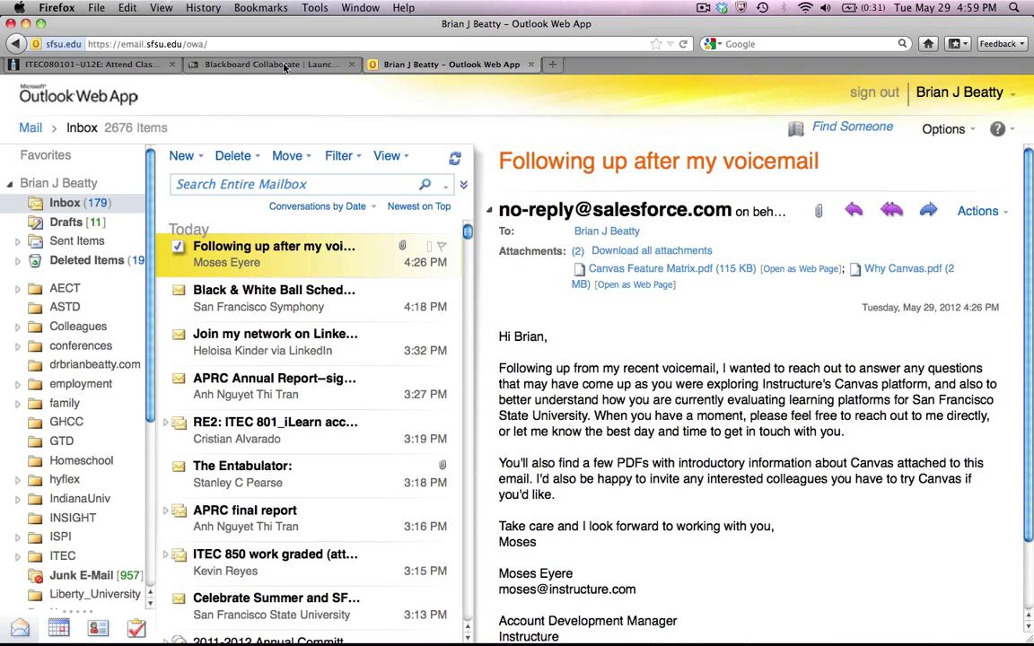
{"action": "left_click", "coordinate": [183, 156]}
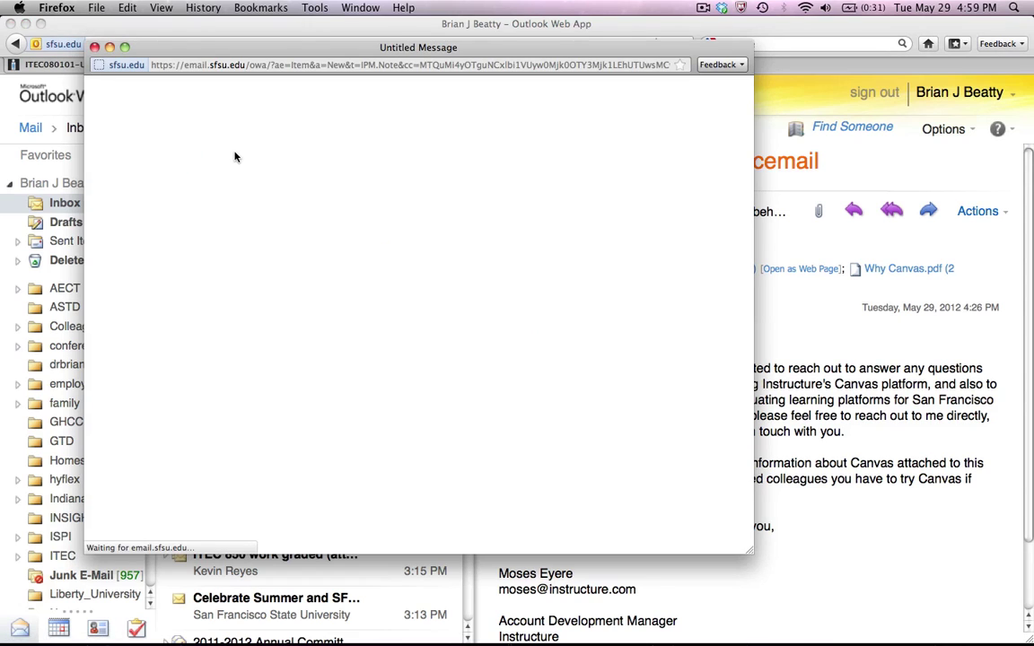
{"action": "left_click_drag", "start_coordinate": [277, 49], "coordinate": [310, 89]}
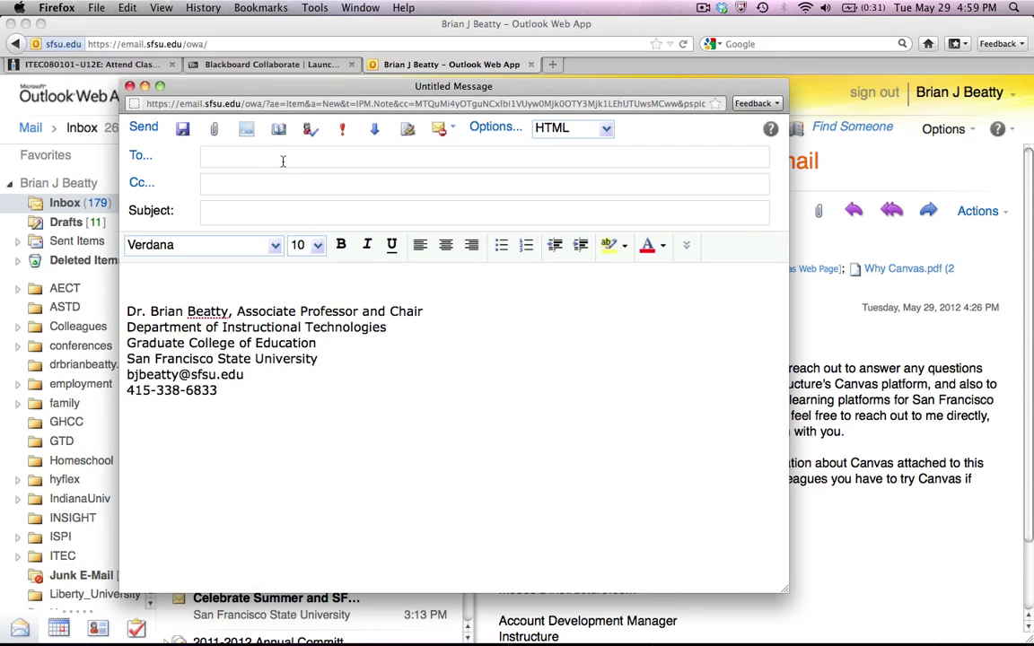
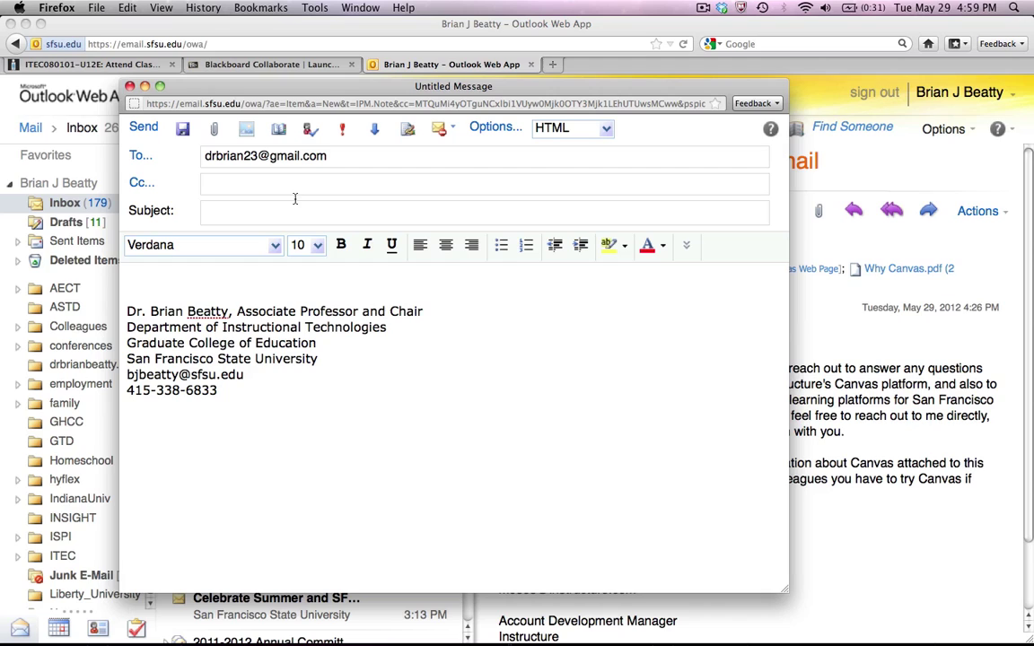
{"action": "left_click", "coordinate": [279, 214]}
{"action": "type", "text": "link"}
- Paste the session link into the body and join its password part onto one line
{"action": "left_click", "coordinate": [287, 275]}
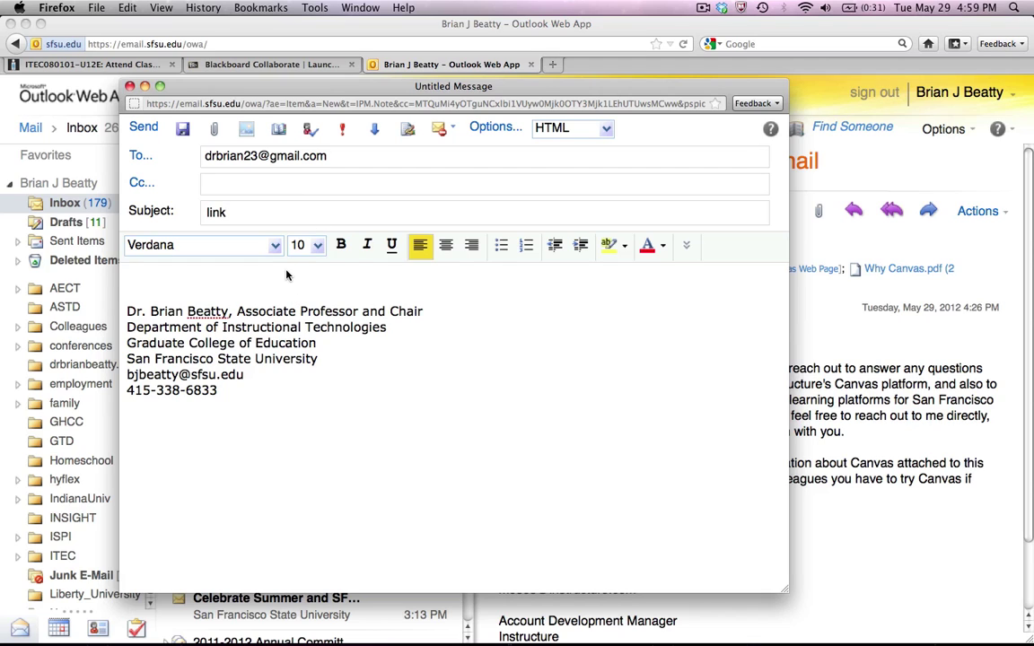
{"action": "key", "text": "super+v"}
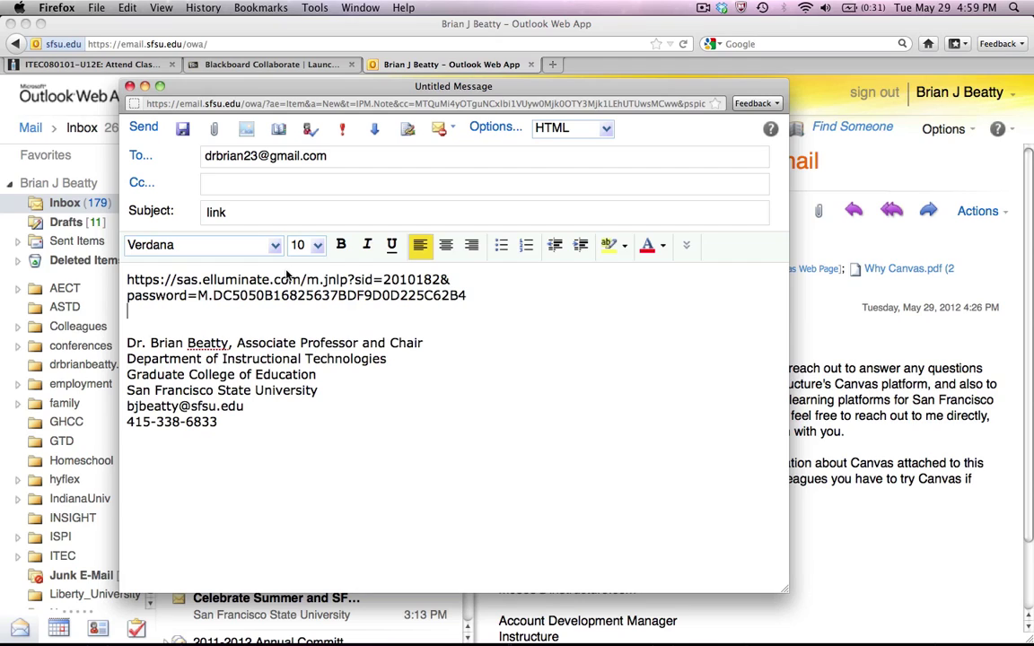
{"action": "left_click", "coordinate": [484, 282]}
{"action": "key", "text": "BackSpace"}
{"action": "key", "text": "Delete"}
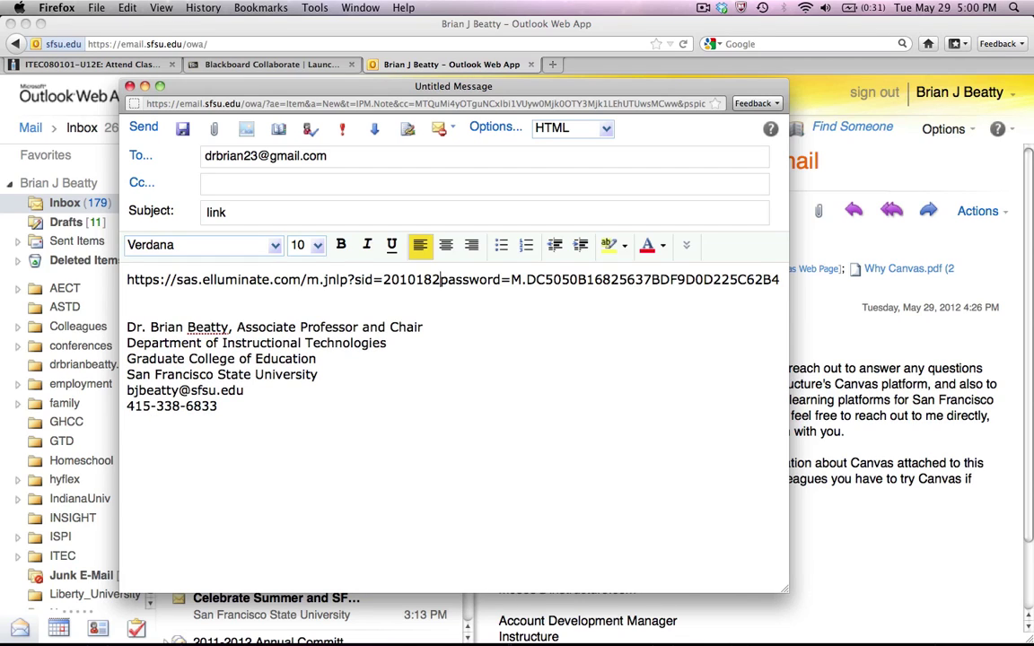
{"action": "left_click_drag", "start_coordinate": [784, 589], "coordinate": [854, 619]}
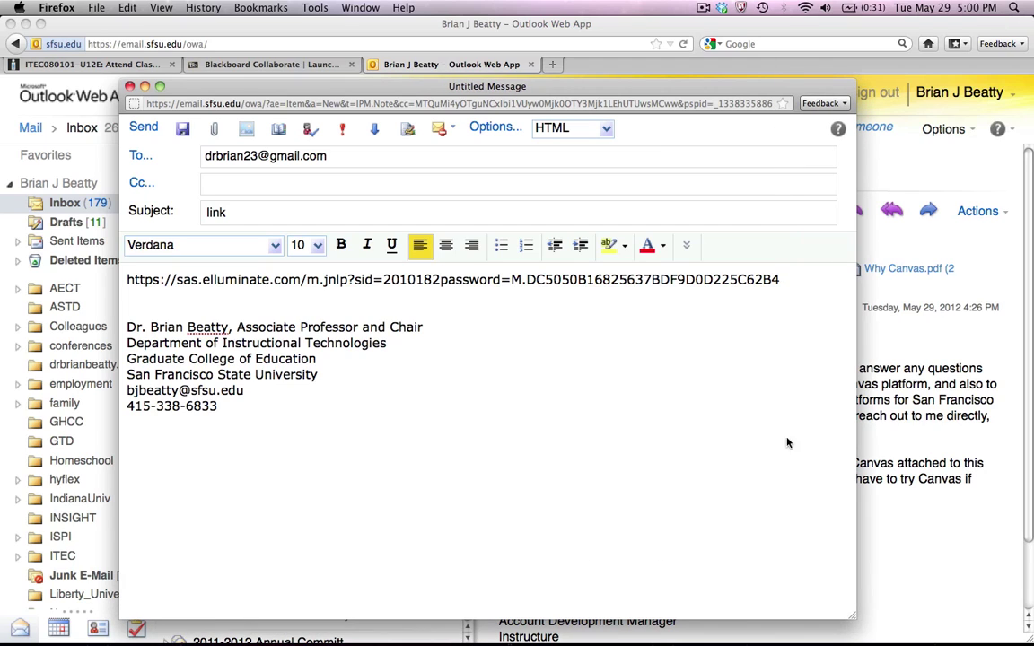
{"action": "left_click", "coordinate": [792, 279]}
- Send the 'link' email and view it in the participant's Gmail inbox, zoomed in
{"action": "left_click", "coordinate": [143, 128]}
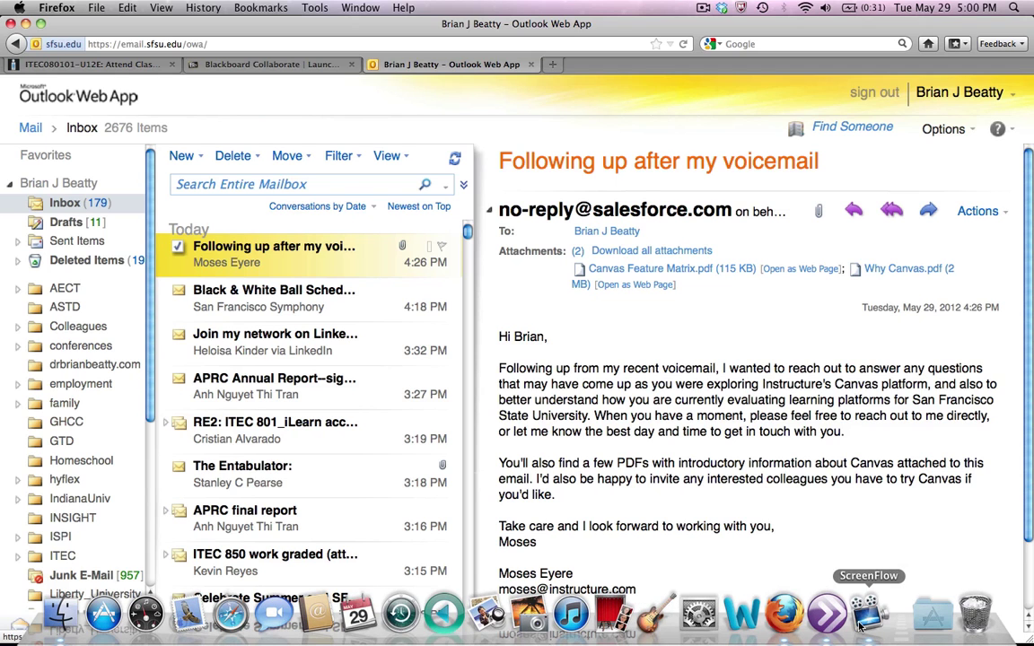
{"action": "left_click", "coordinate": [782, 553]}
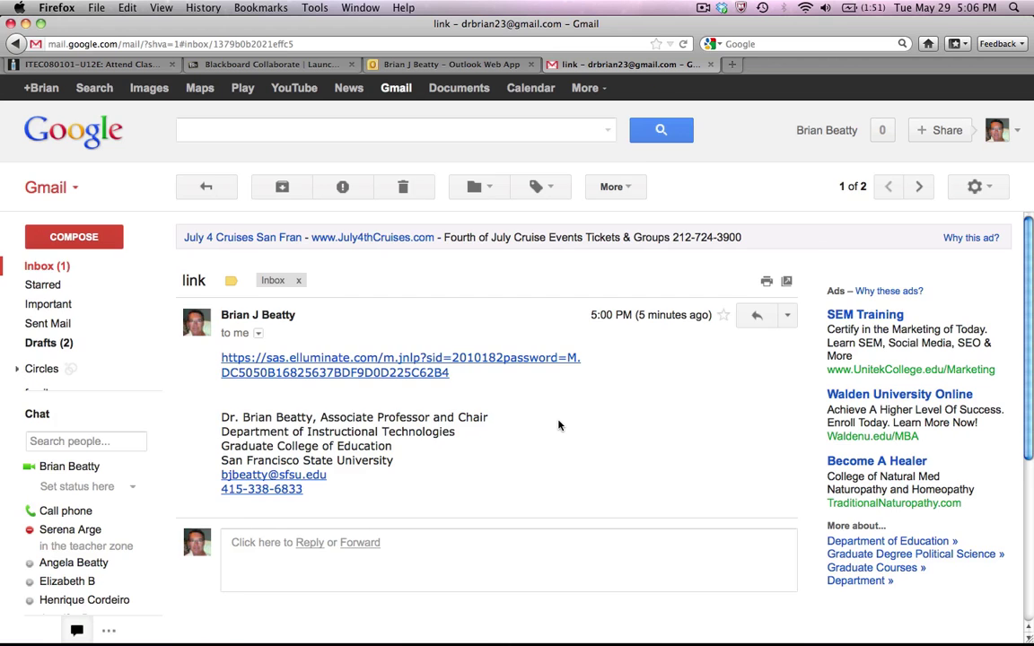
{"action": "key", "text": "super+plus"}
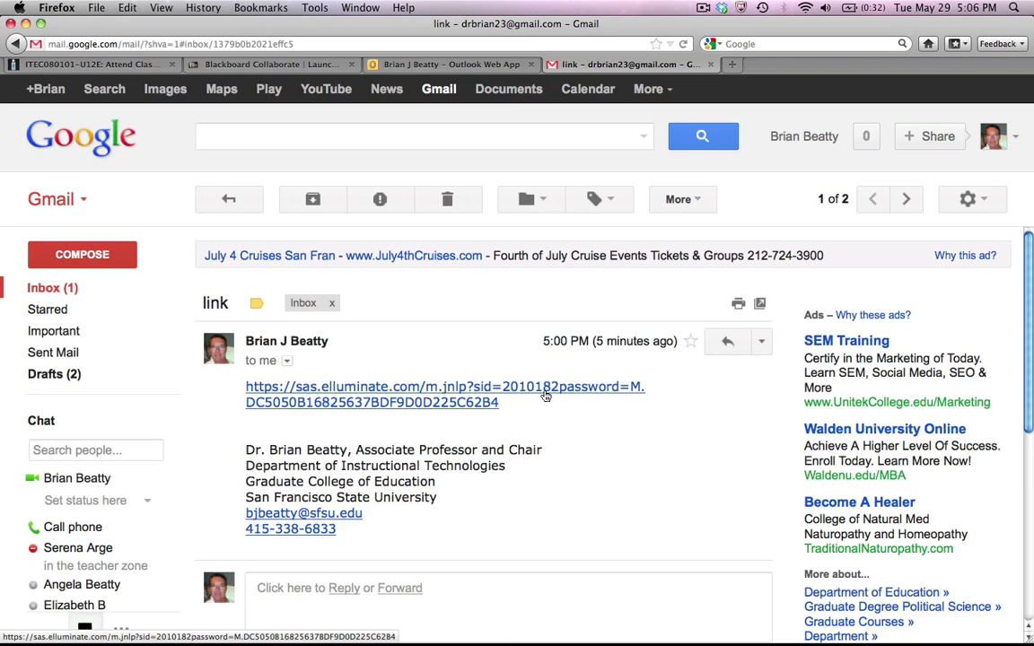
- Open the emailed link's login page, then copy the password text after 'password=' from the email
{"action": "left_click", "coordinate": [545, 396]}
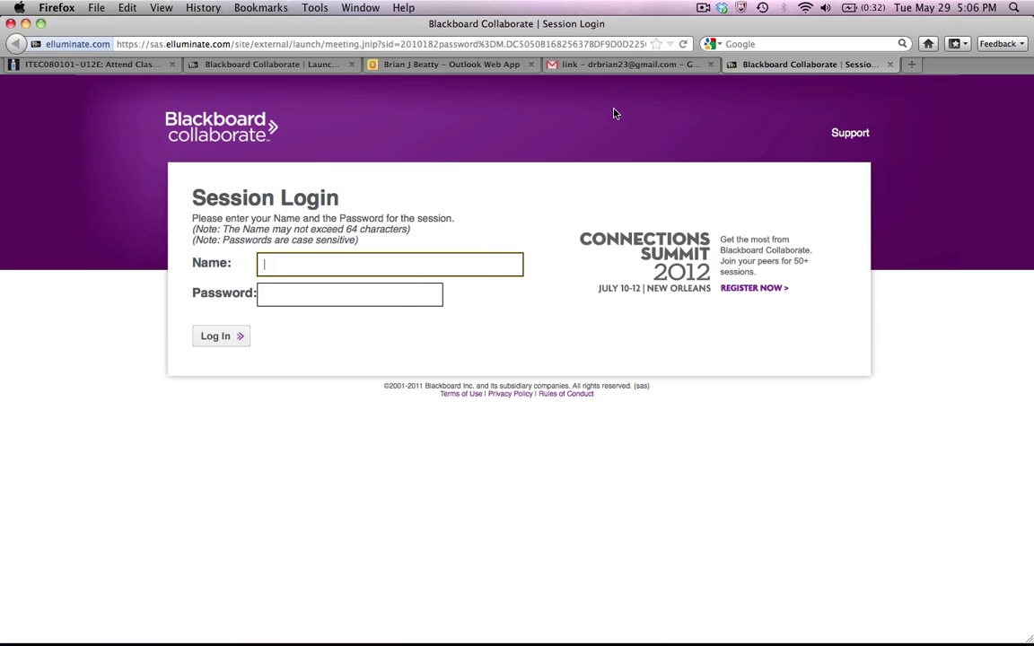
{"action": "left_click", "coordinate": [633, 64]}
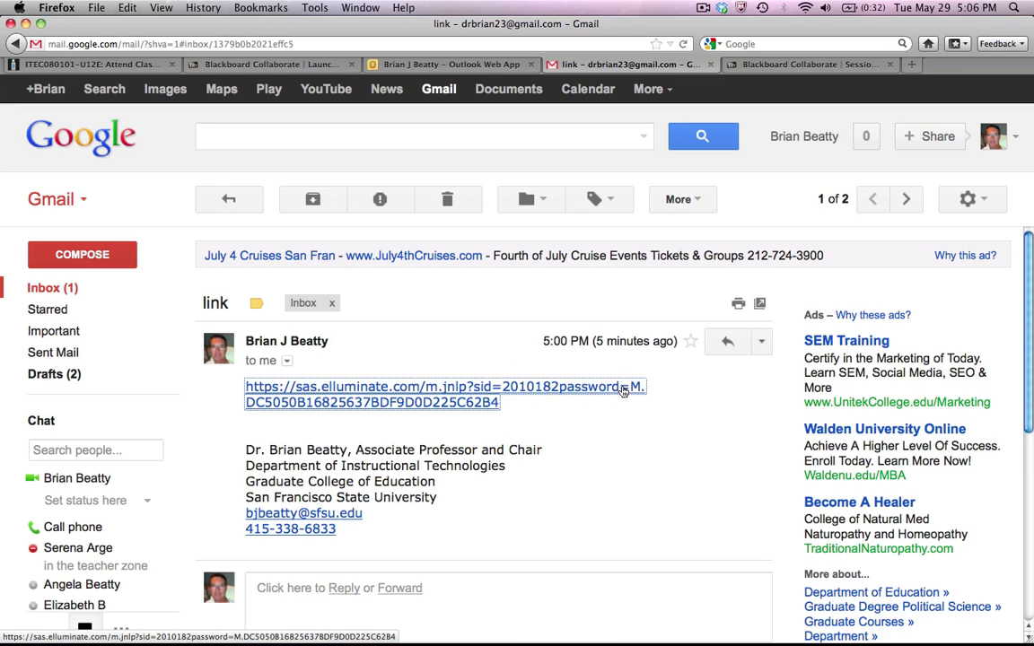
{"action": "left_click", "coordinate": [540, 412]}
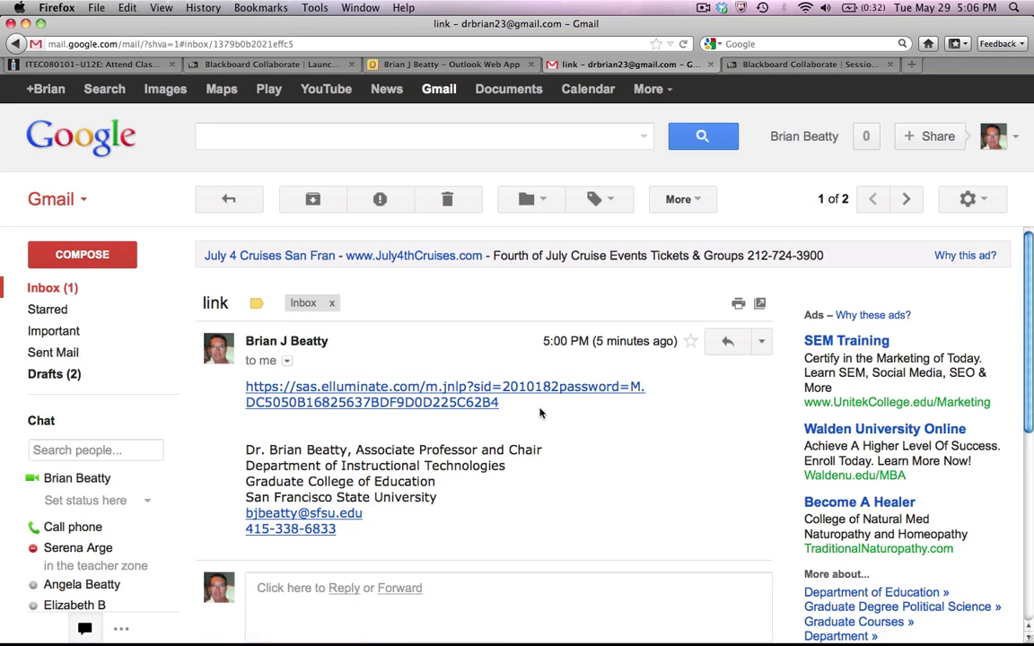
{"action": "left_click_drag", "start_coordinate": [567, 396], "coordinate": [634, 387]}
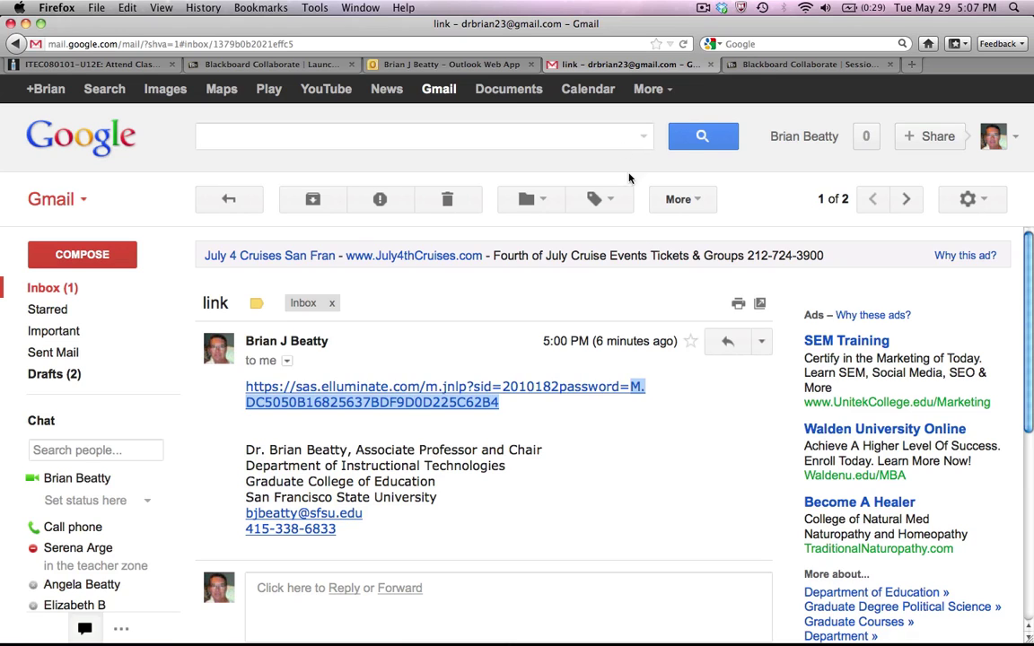
{"action": "left_click", "coordinate": [745, 64]}
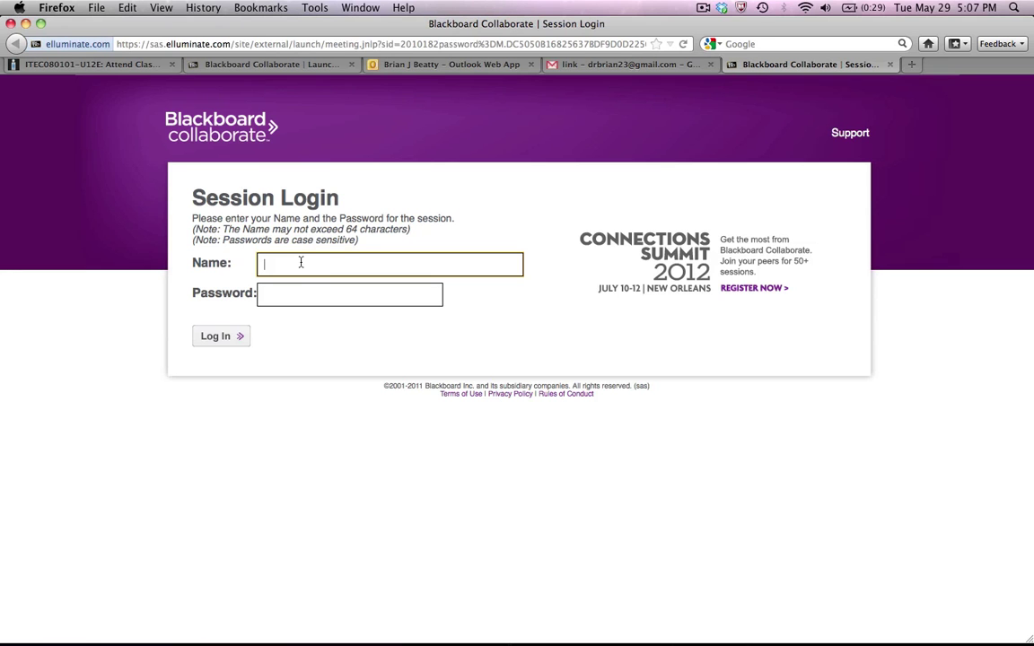
- Enter the name 'Invited Participant' and paste the copied session password into the login form
{"action": "type", "text": "Invited Participant"}
{"action": "left_click", "coordinate": [274, 296]}
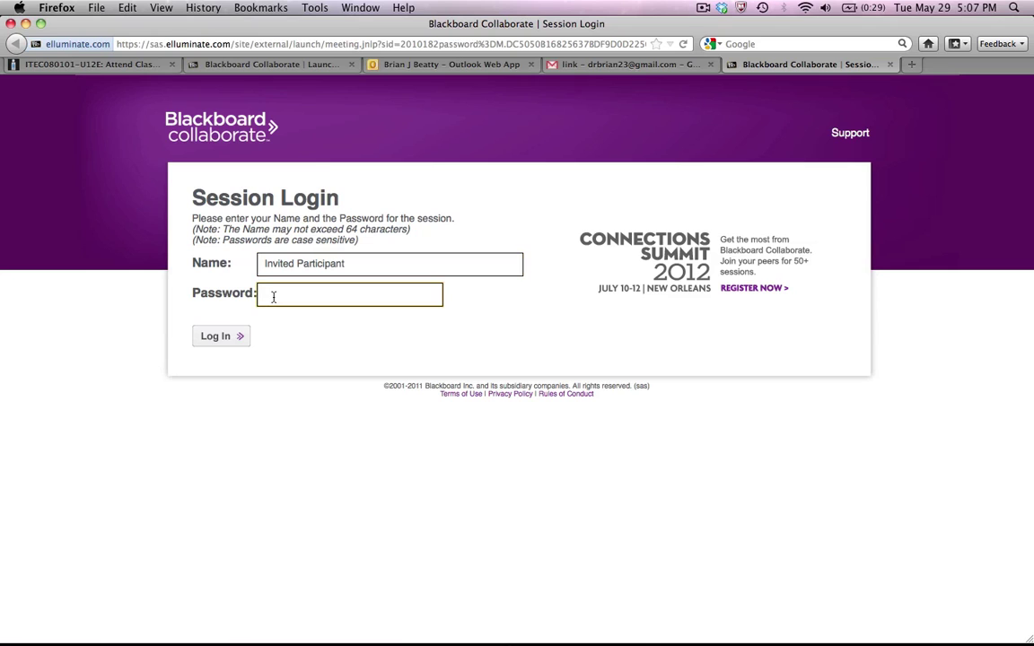
{"action": "key", "text": "super+v"}
- Log in, open meeting.jnlp with Java Web Start, and allow the Collaborate app to run
{"action": "left_click", "coordinate": [226, 337]}
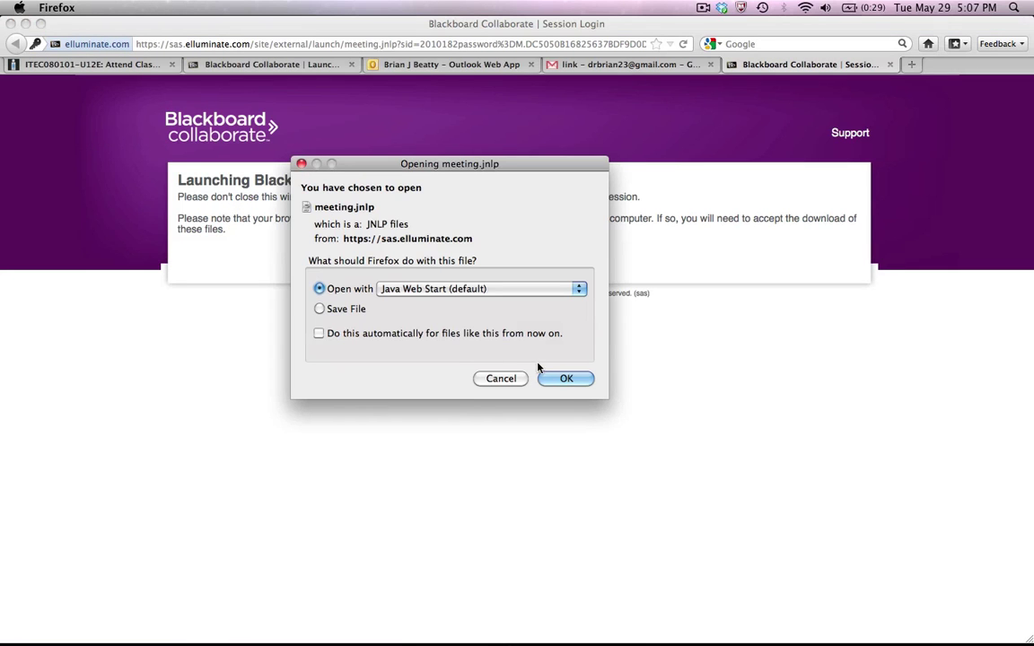
{"action": "left_click", "coordinate": [562, 380]}
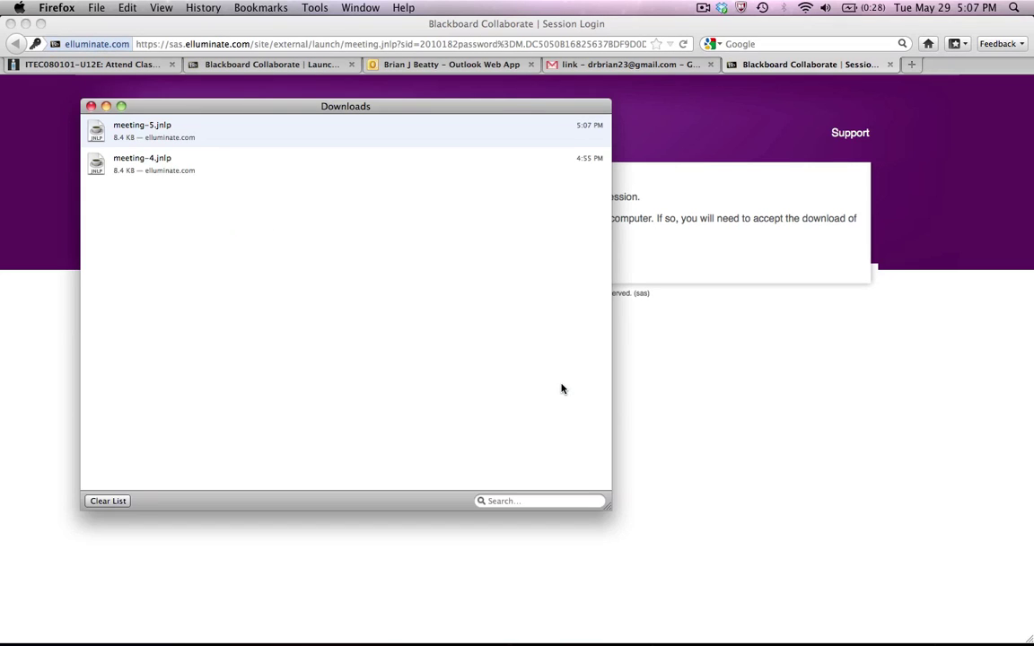
{"action": "left_click", "coordinate": [91, 106]}
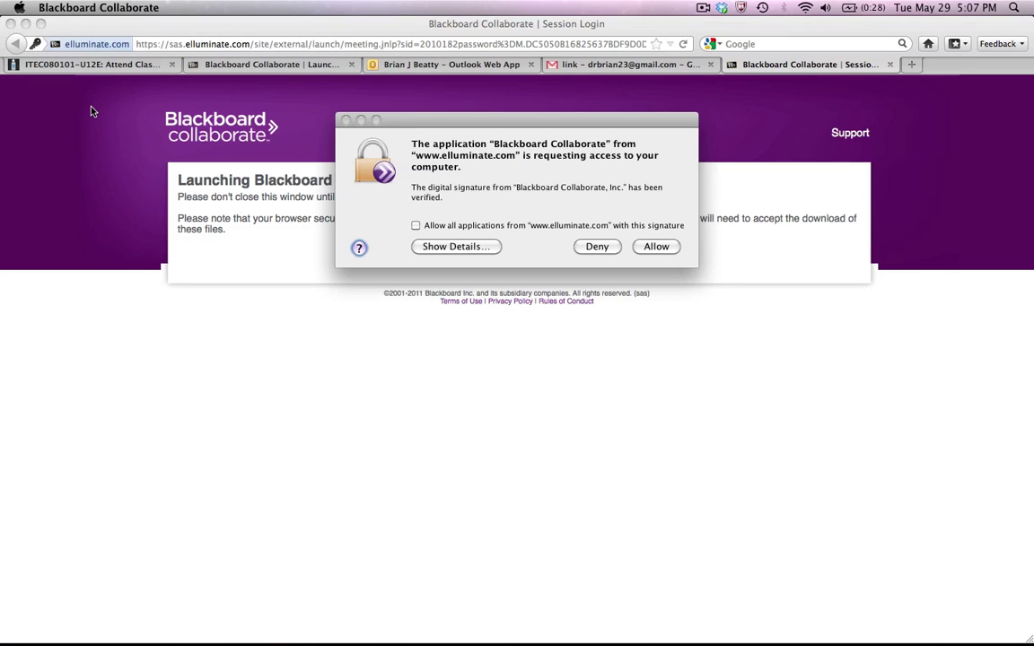
{"action": "left_click", "coordinate": [660, 247]}
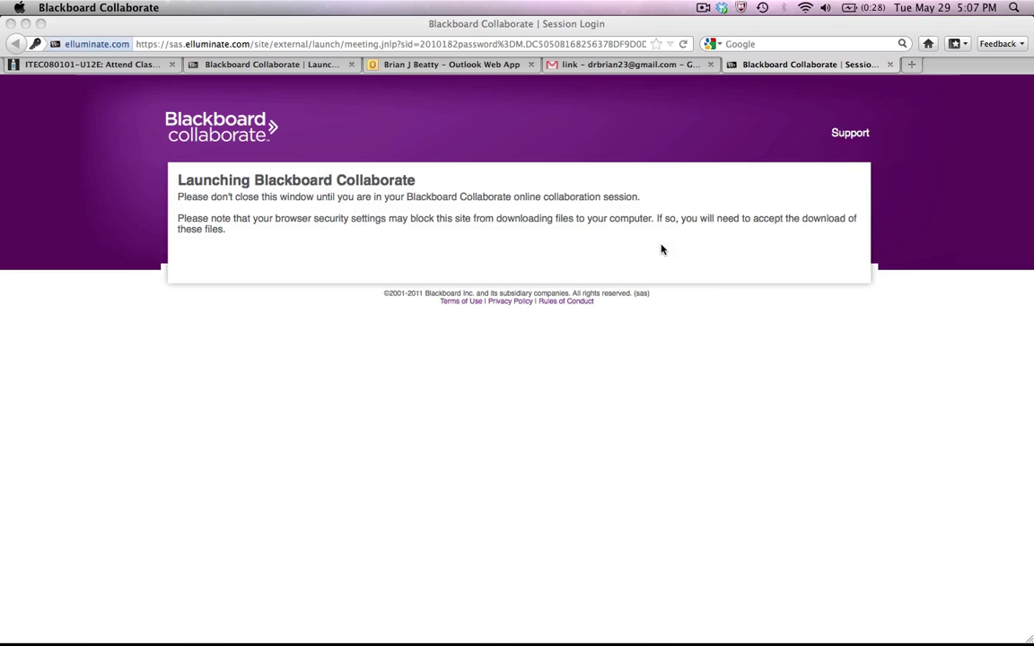